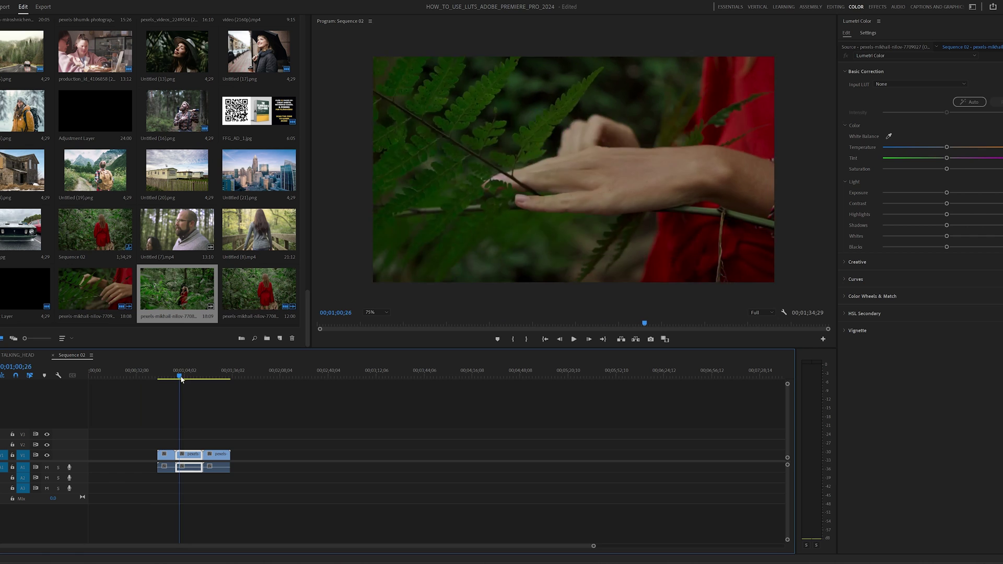
Step: Preview later forest footage, then switch Premiere Pro to the Color workspace
left_click_drag(180, 378, 206, 400)
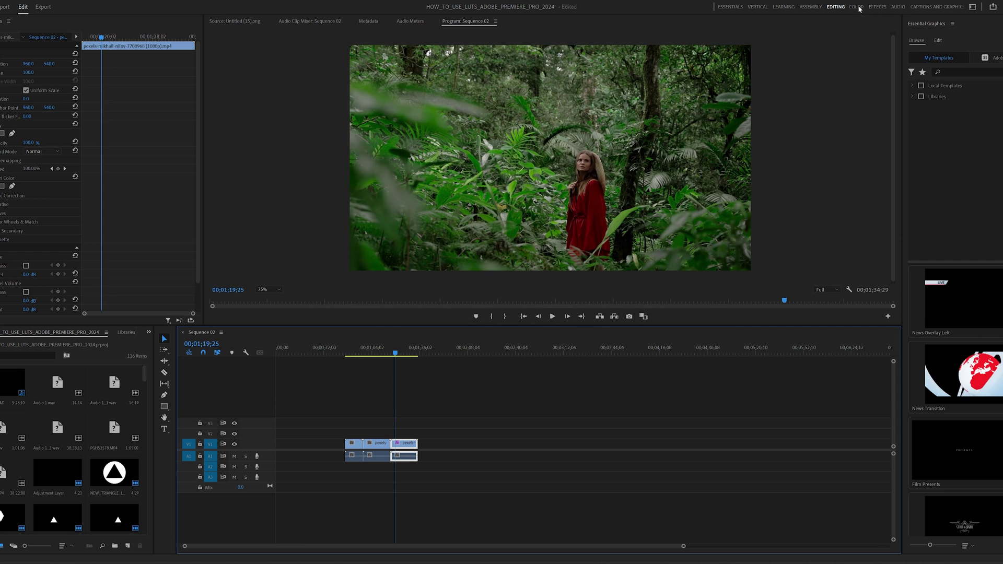
left_click(857, 7)
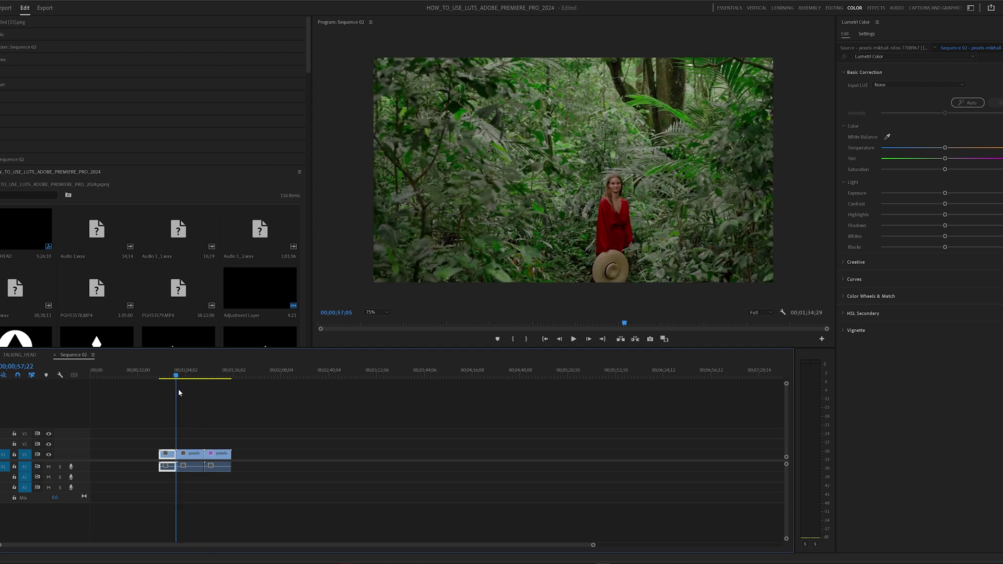
Step: Raise the clip's Basic Correction Exposure to 0.7 and preview the next shot
left_click_drag(178, 389, 185, 391)
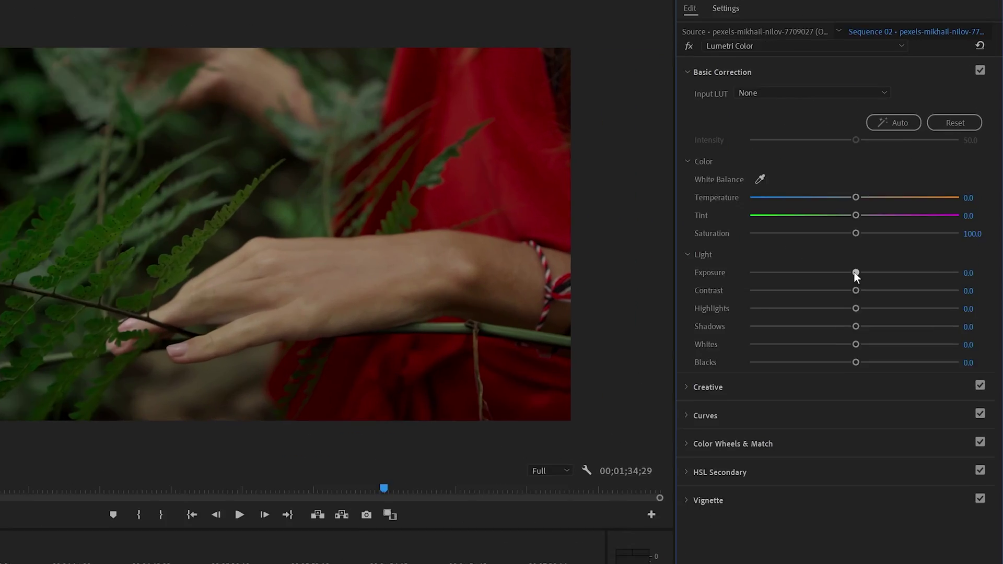
left_click_drag(945, 194, 952, 195)
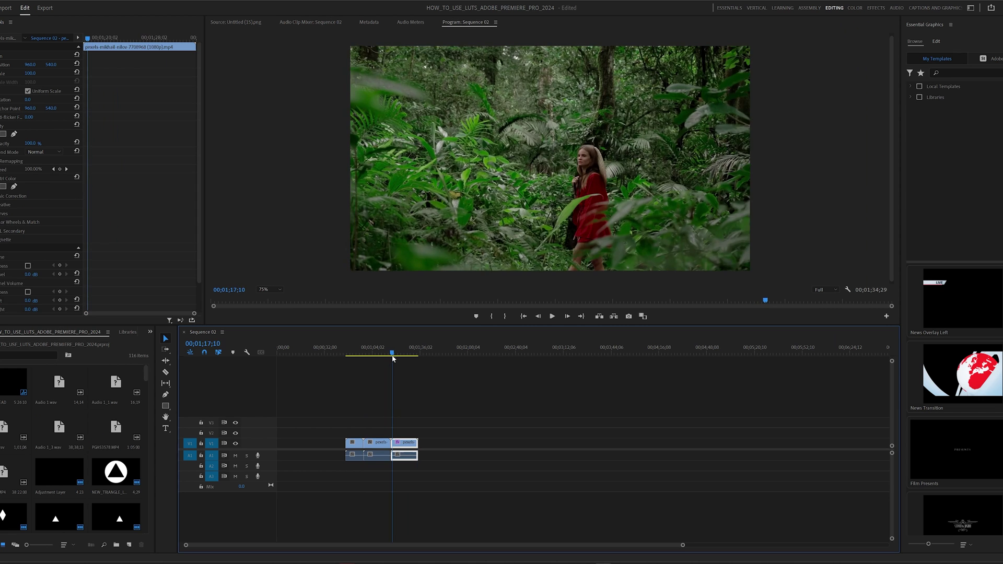
left_click_drag(393, 359, 396, 359)
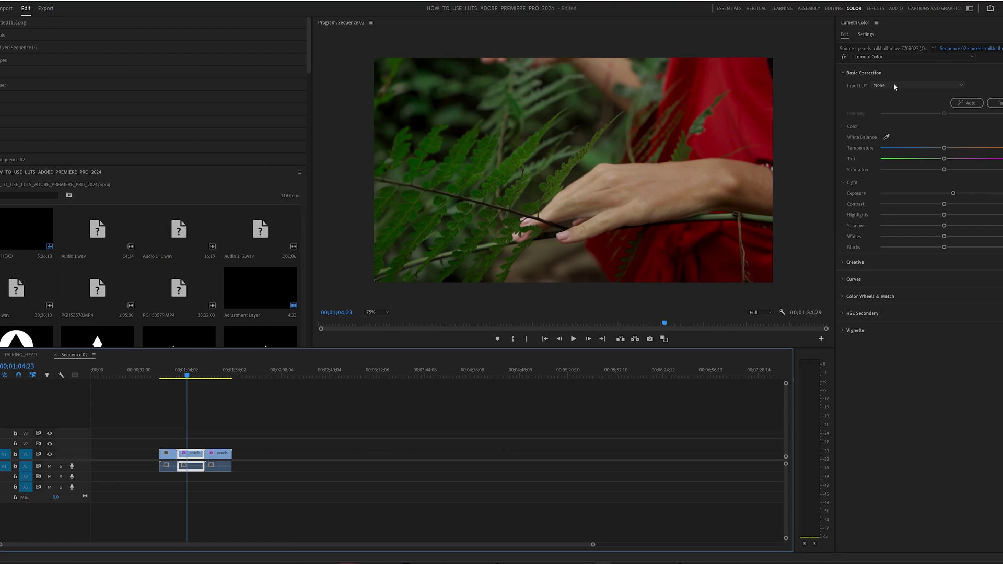
Step: Check the Input LUT list without applying one, then expand the Creative section
left_click(893, 84)
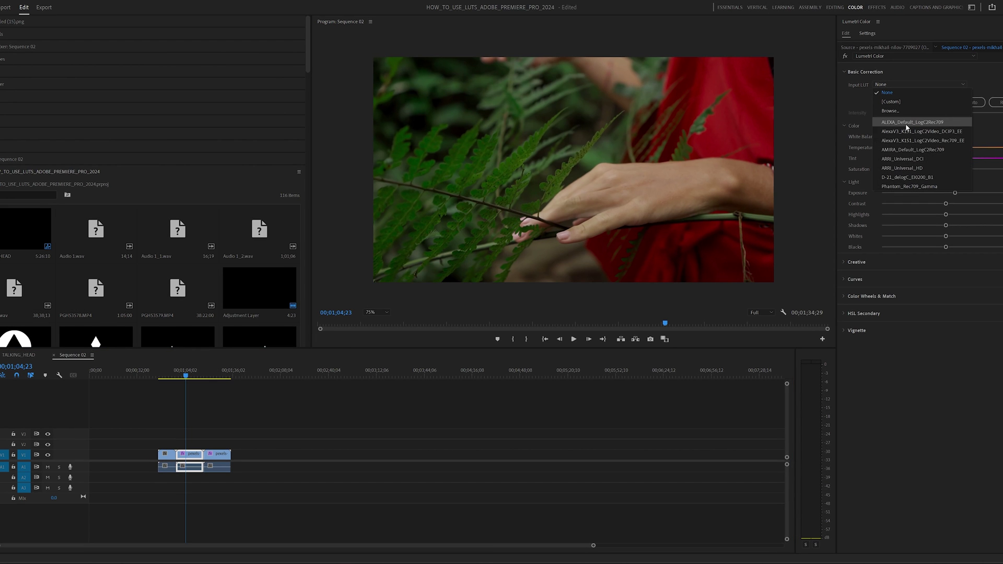
left_click(911, 70)
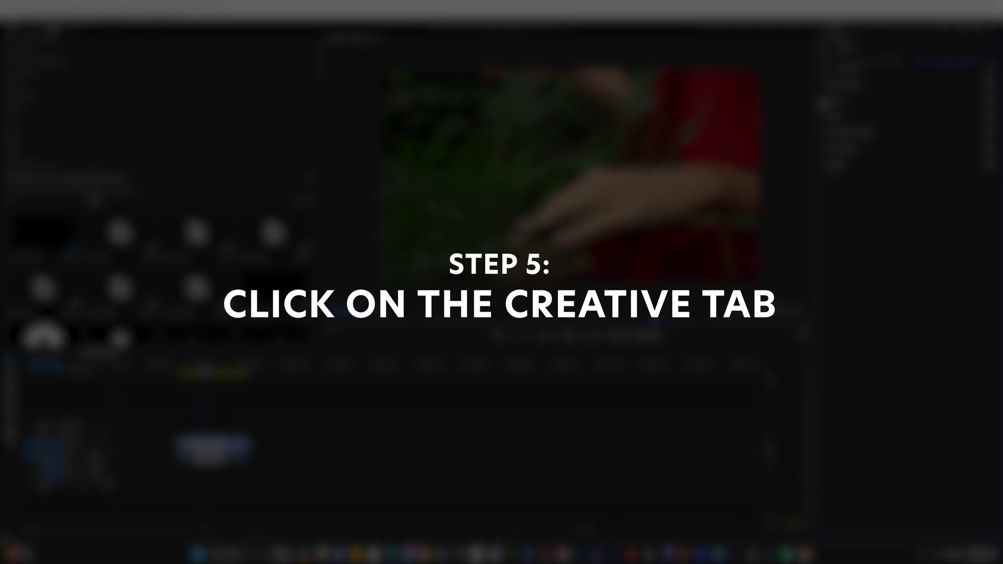
left_click(797, 104)
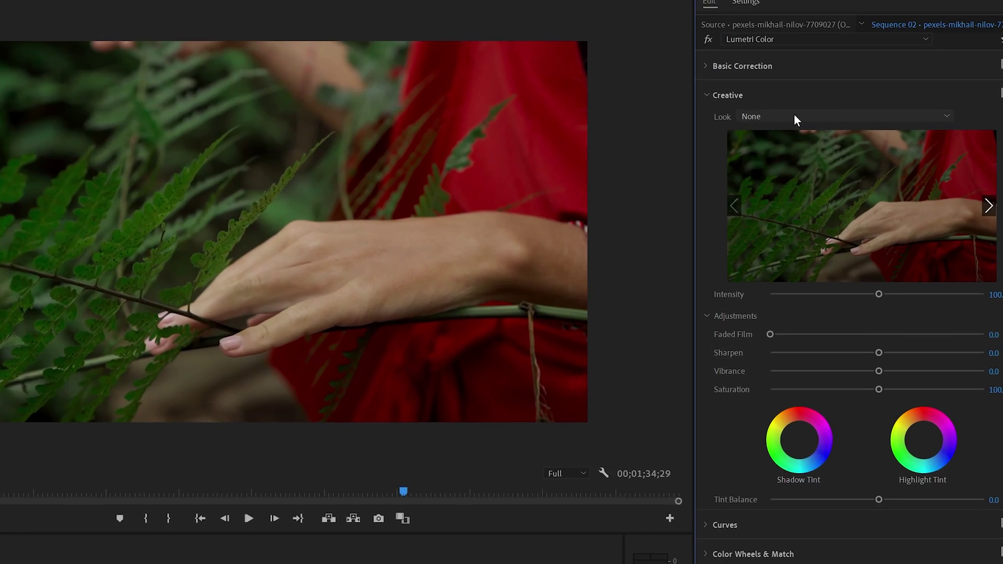
Step: Choose ADVENTURE from the Creative Look list and review it on the woman in the jungle
left_click(894, 101)
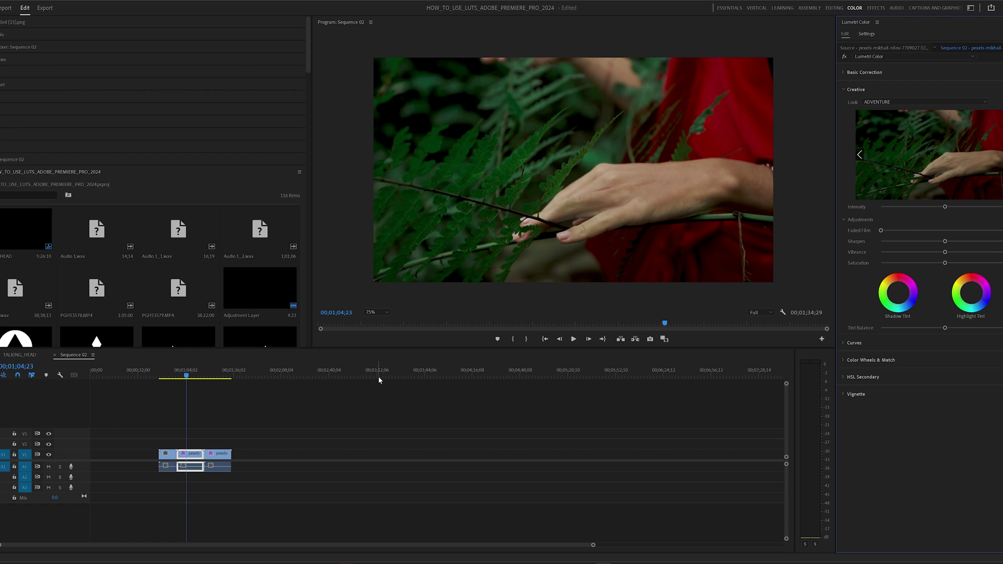
mouse_move(189, 377)
left_mouse_down()
mouse_move(168, 377)
mouse_move(201, 381)
mouse_move(169, 385)
mouse_move(223, 386)
mouse_move(170, 393)
mouse_move(212, 393)
mouse_move(180, 387)
mouse_move(189, 387)
left_mouse_up()
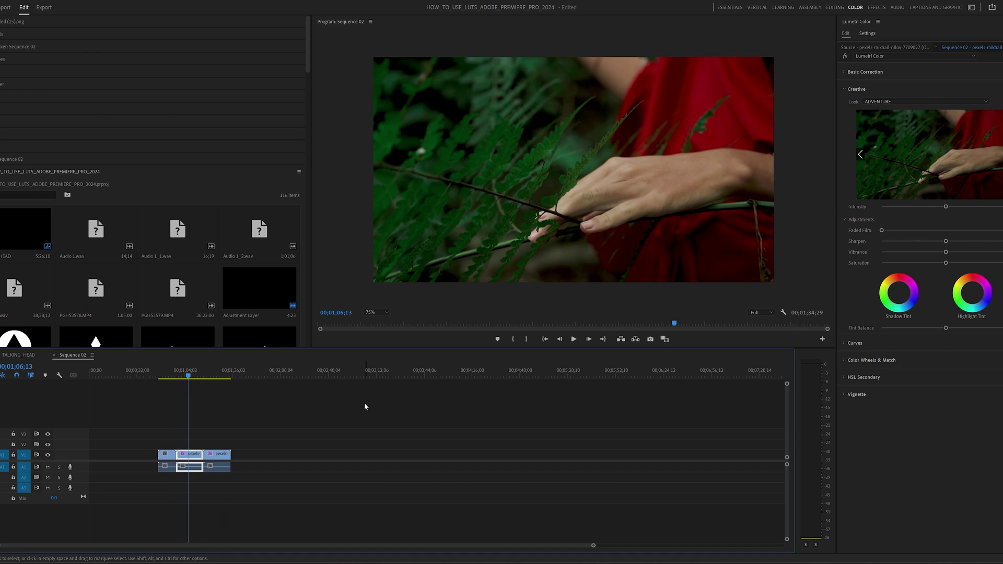
Step: Load a .cube file through Browse, then reset the fern clip's Creative look to None
scroll(302, 50, "down", 15)
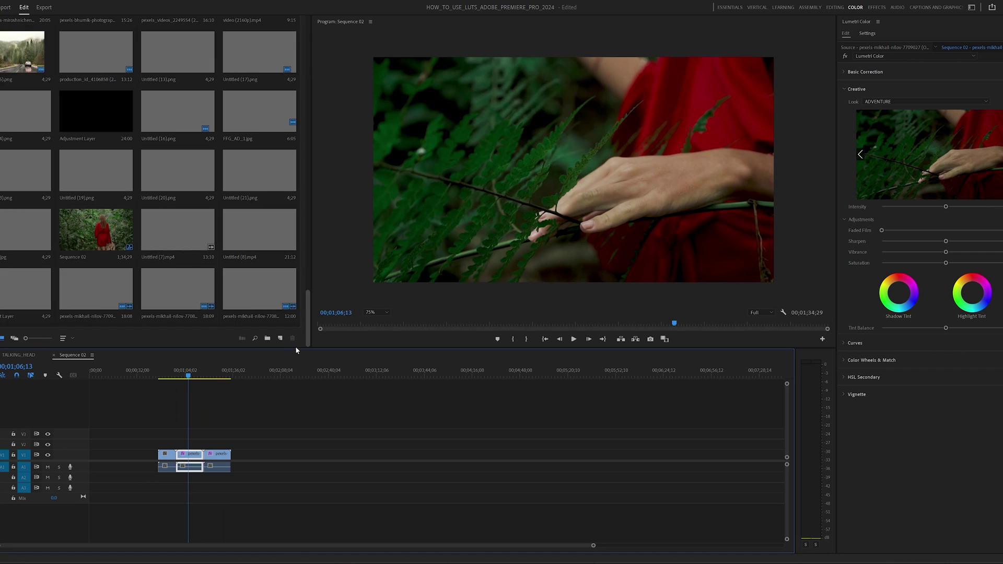
left_click(883, 102)
left_click(880, 118)
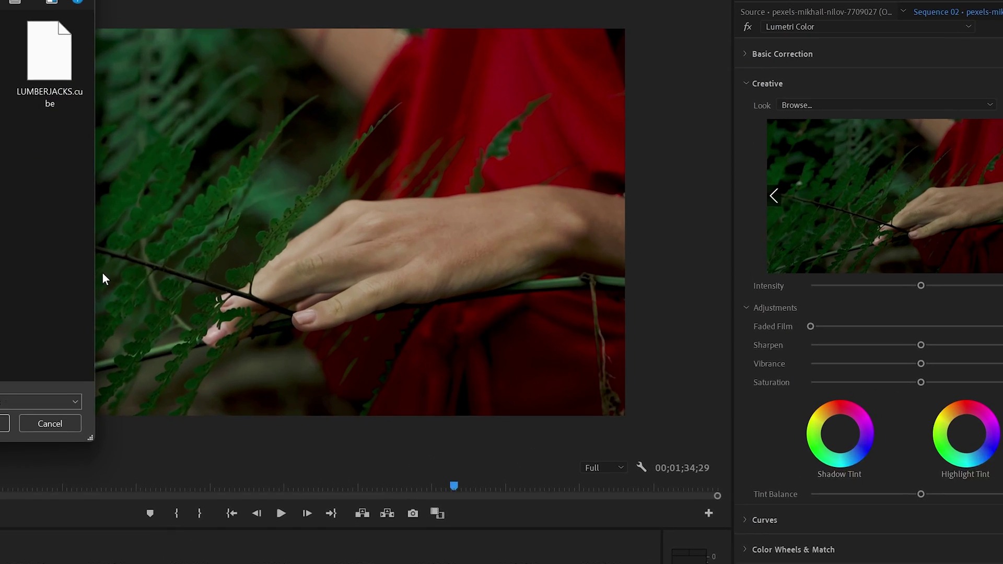
key("Return")
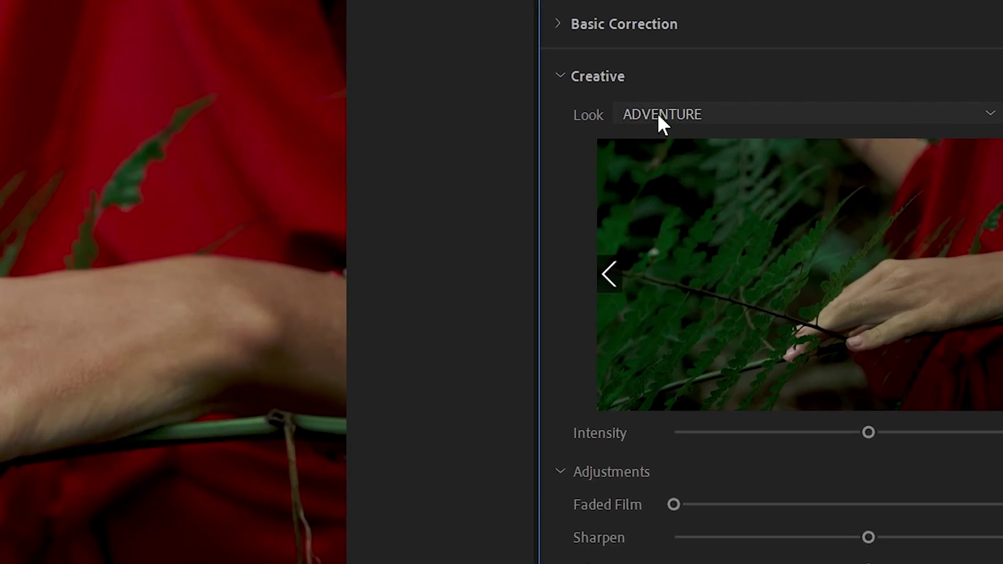
left_click(728, 111)
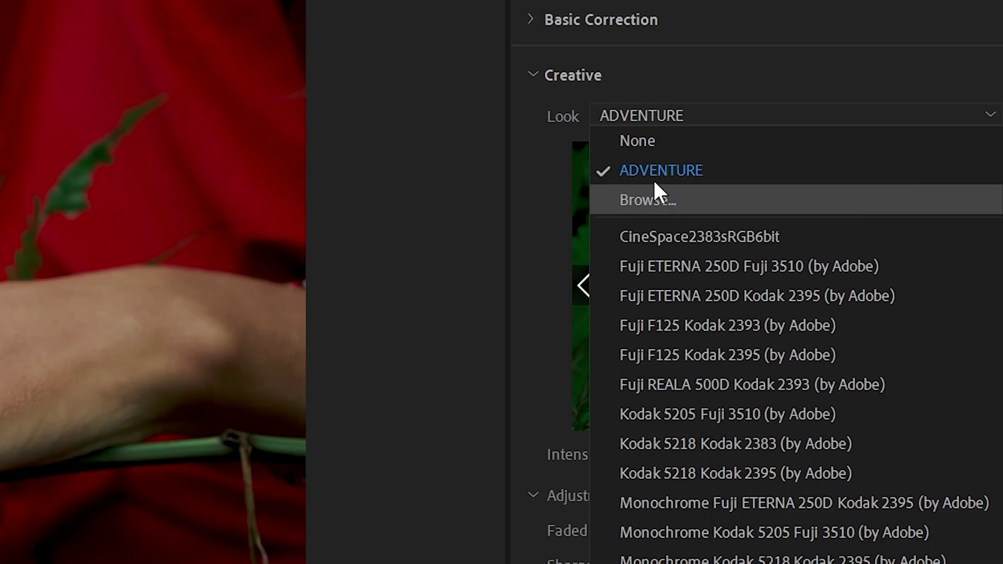
left_click(648, 141)
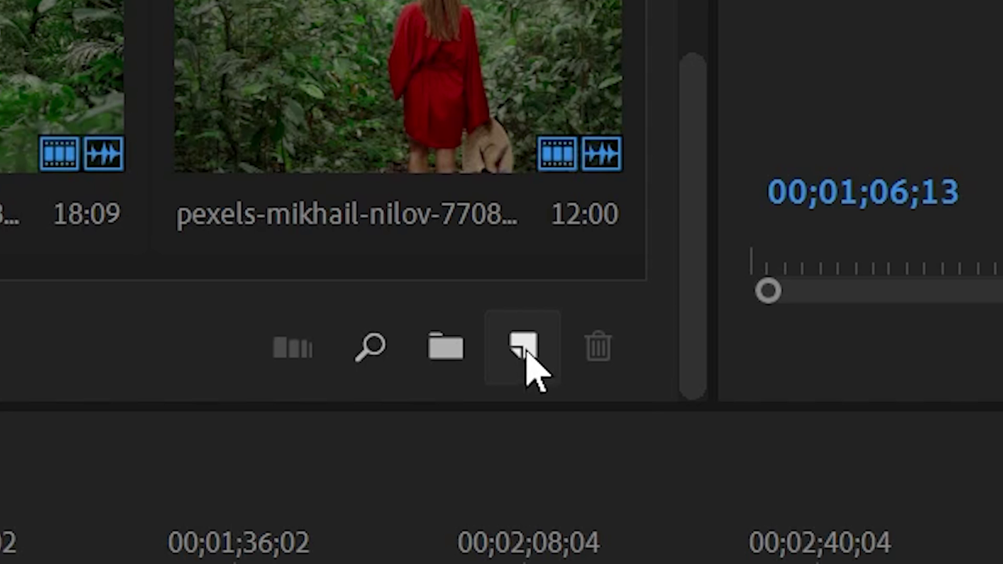
Step: Create a new 1920x1080 Adjustment Layer in the project
left_click(527, 349)
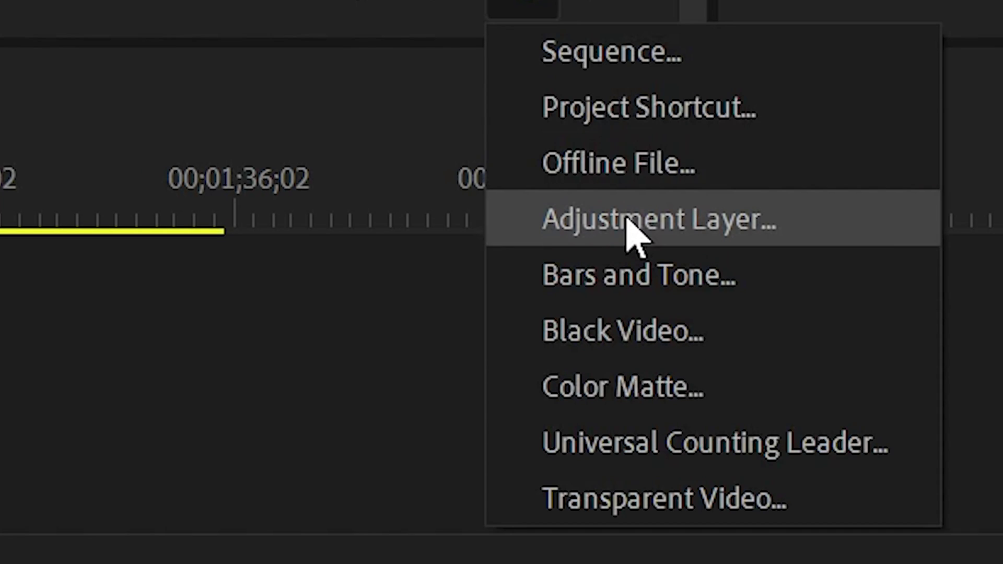
left_click(630, 237)
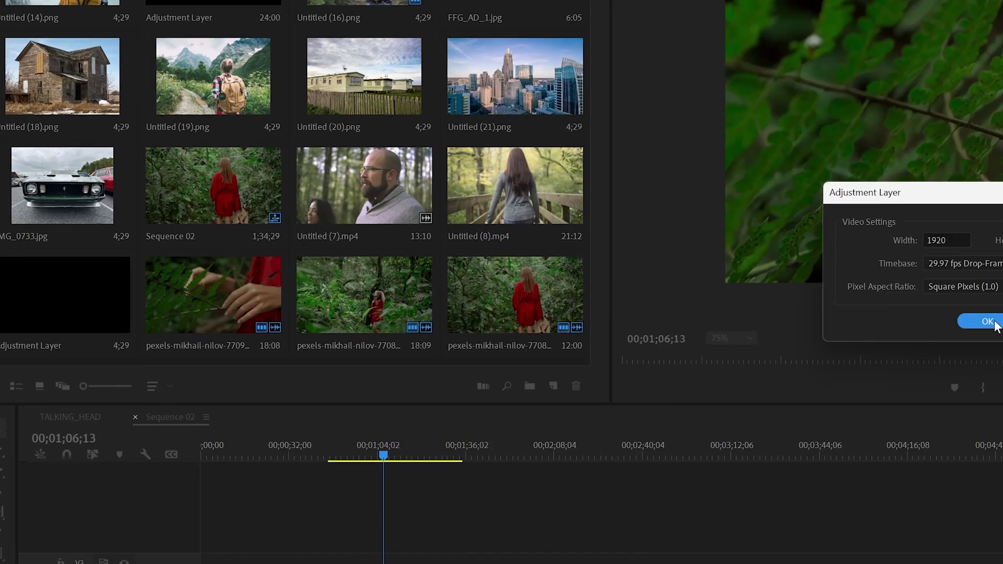
left_click(538, 324)
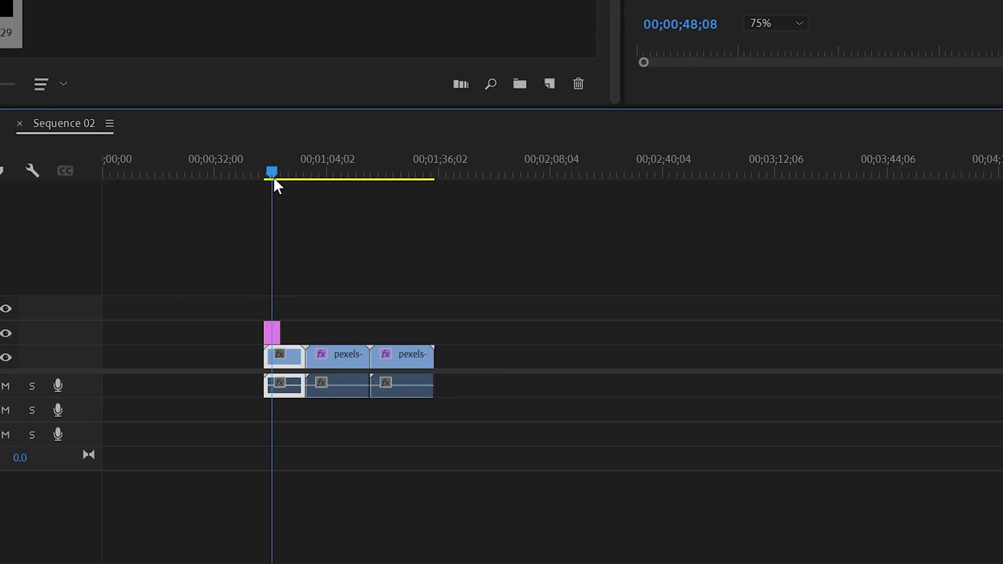
Step: Stretch the adjustment layer on V2 so it covers all three forest clips
left_click_drag(360, 111, 322, 172)
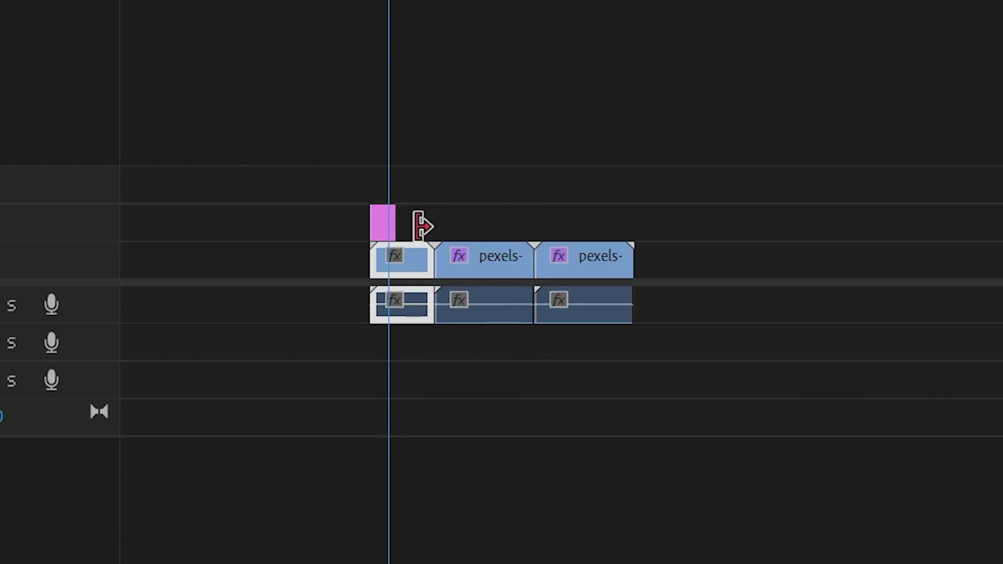
key("Up")
mouse_move(371, 1)
left_mouse_down()
mouse_move(385, 1)
mouse_move(374, 1)
left_mouse_up()
left_click_drag(393, 209, 633, 206)
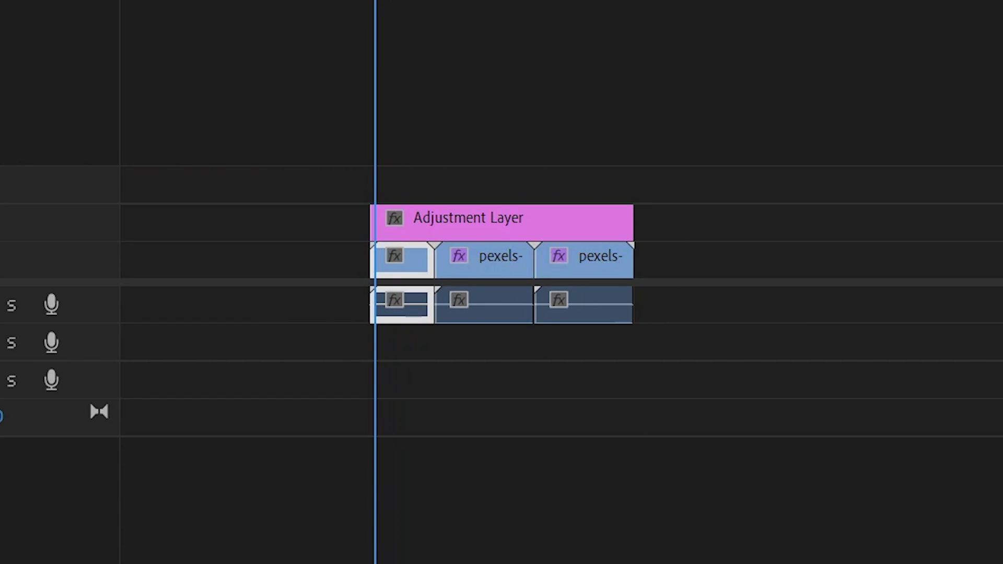
left_click_drag(393, 1, 497, 1)
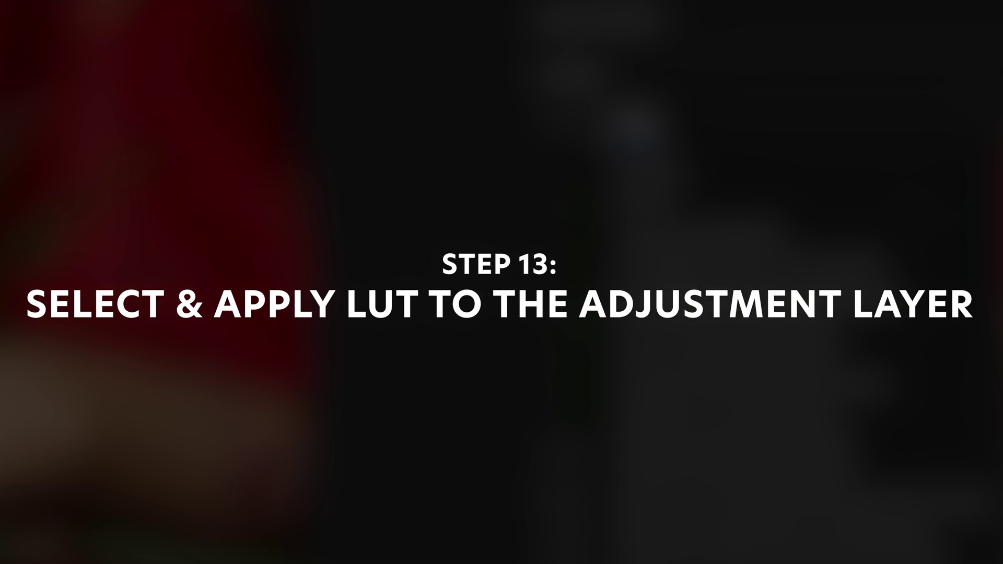
Step: Load ADVENTURE.cube from MOODY_LOOKS_VOL_1 as the adjustment layer's Creative look and preview the result
left_click(532, 136)
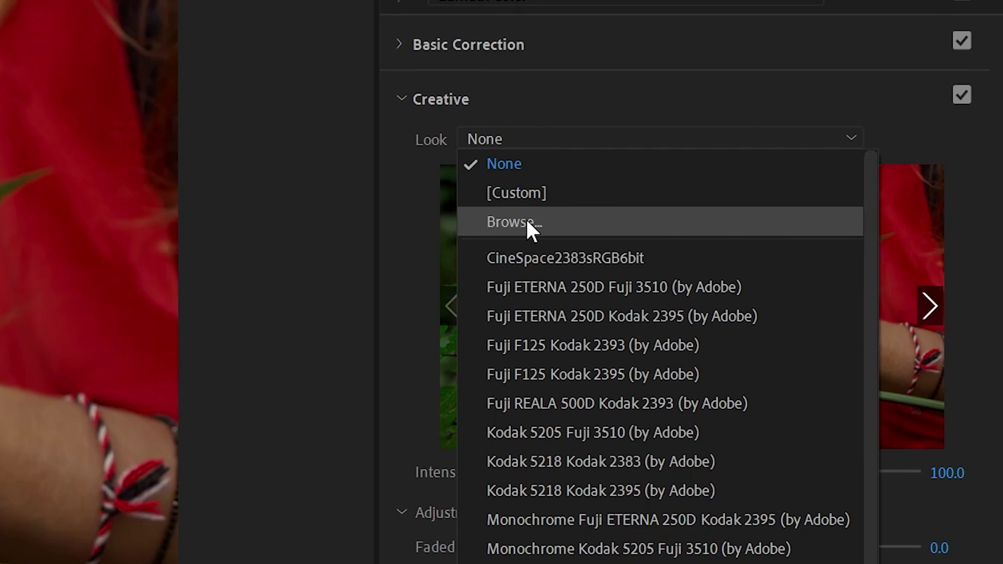
left_click(533, 222)
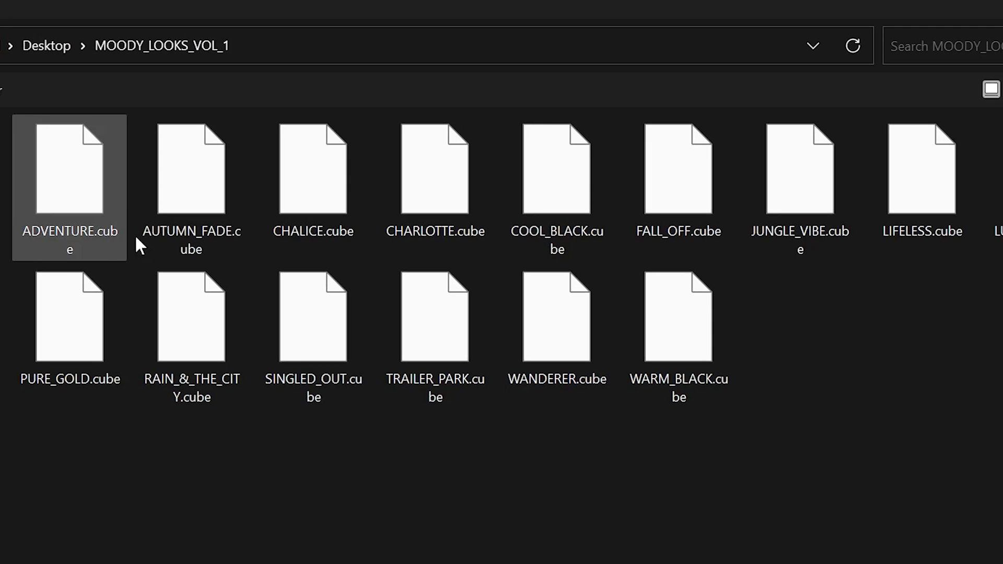
left_click(76, 175)
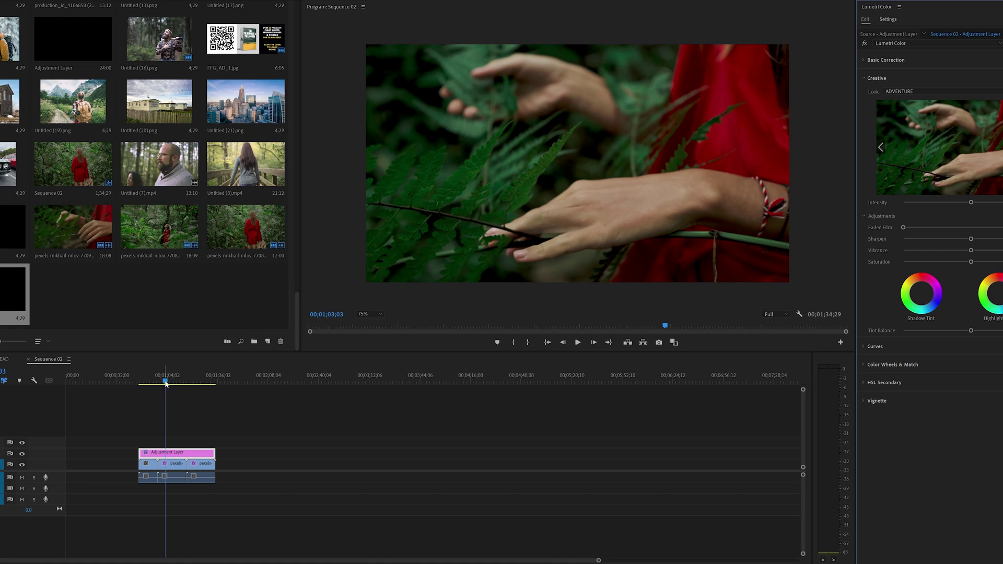
left_click_drag(166, 384, 193, 397)
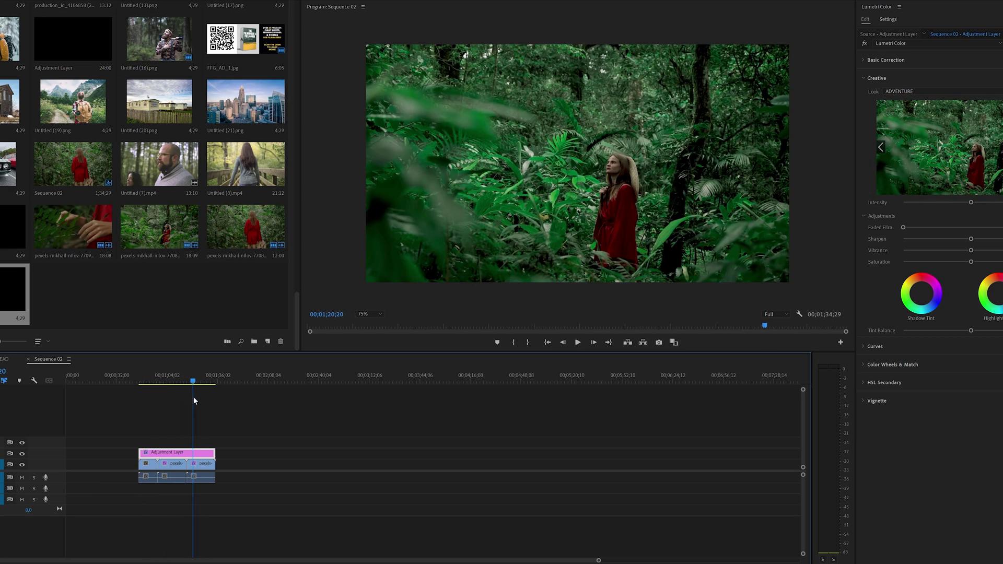
left_click(22, 454)
left_click_drag(193, 387, 178, 386)
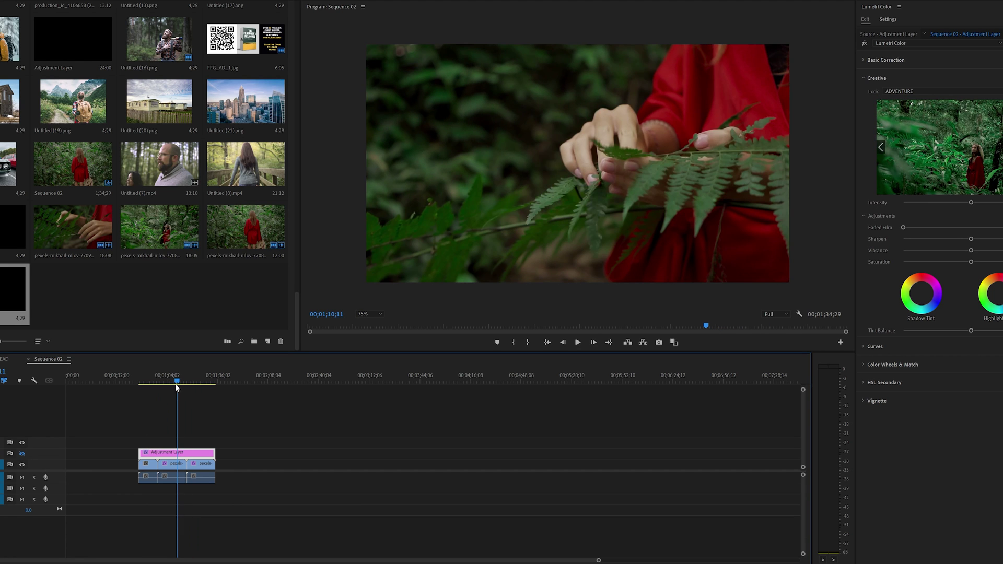
left_click(22, 454)
left_click(22, 454)
left_click(22, 454)
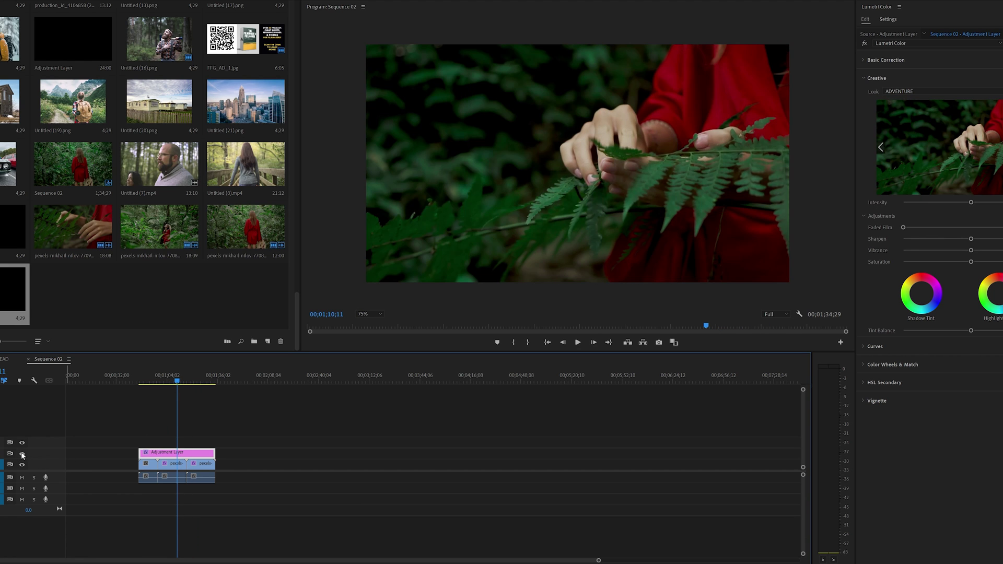
left_click(22, 454)
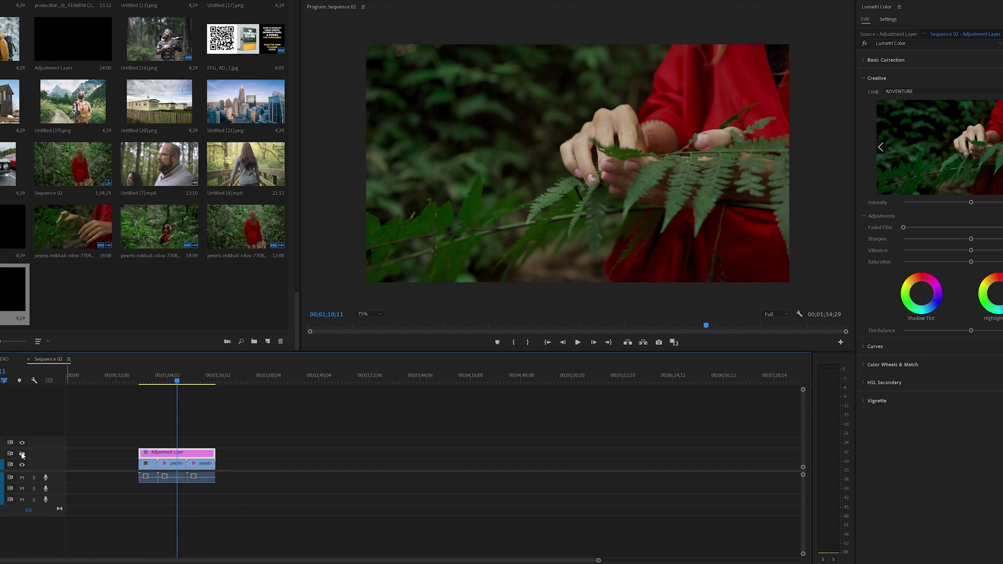
left_click(22, 454)
left_click_drag(165, 381, 153, 382)
left_click(22, 454)
left_click(22, 454)
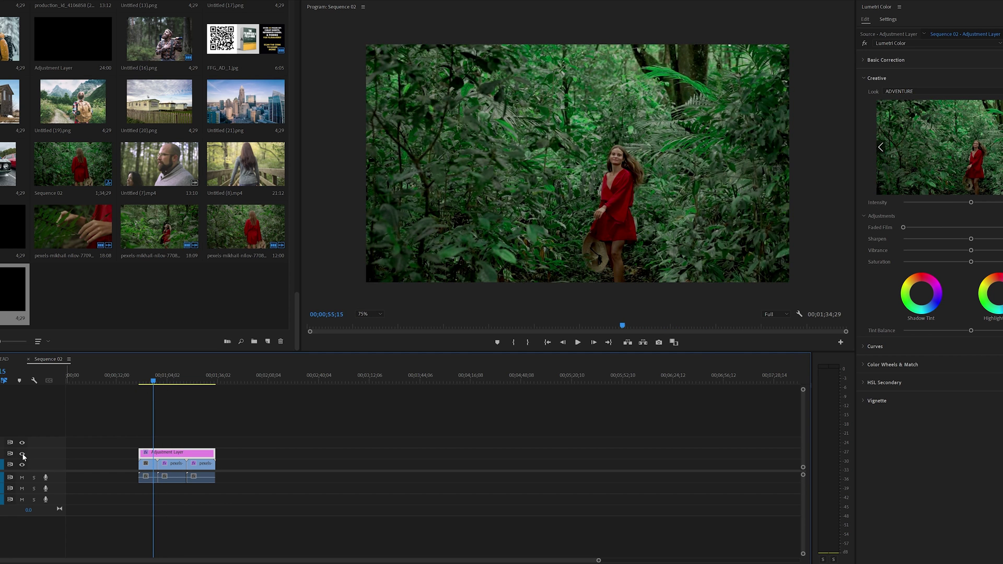
left_click(151, 382)
left_click_drag(154, 381, 163, 381)
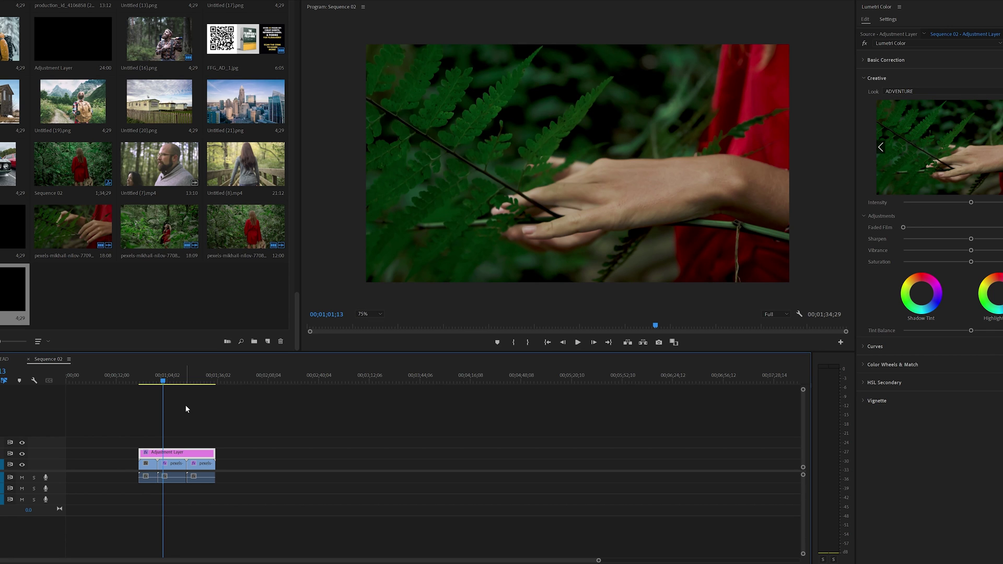
left_click(173, 381)
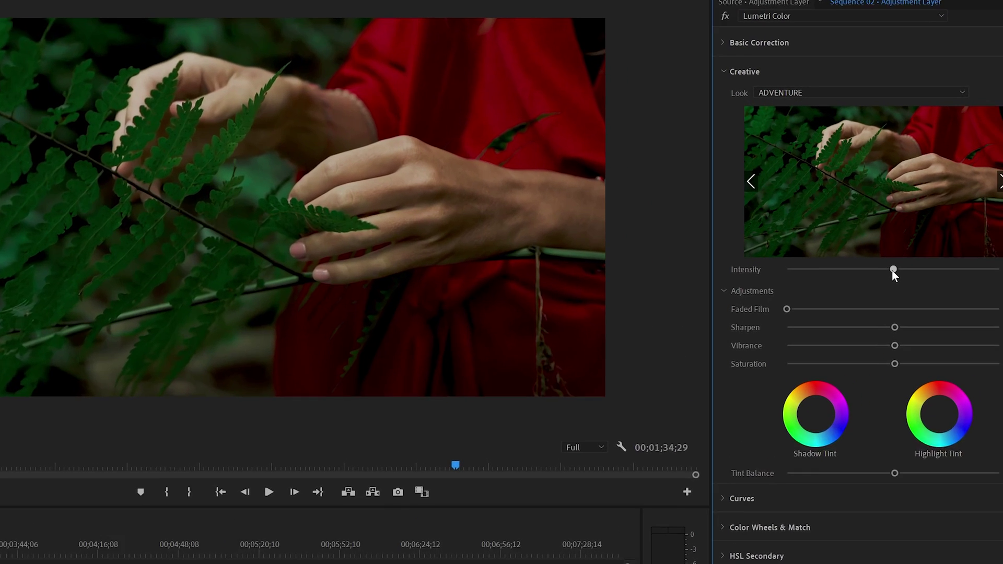
Step: Test Intensity values from 31.6 to 182.9, settle on 104.6, and set Saturation to 100.7
left_click_drag(970, 202, 911, 201)
left_click_drag(704, 328, 902, 328)
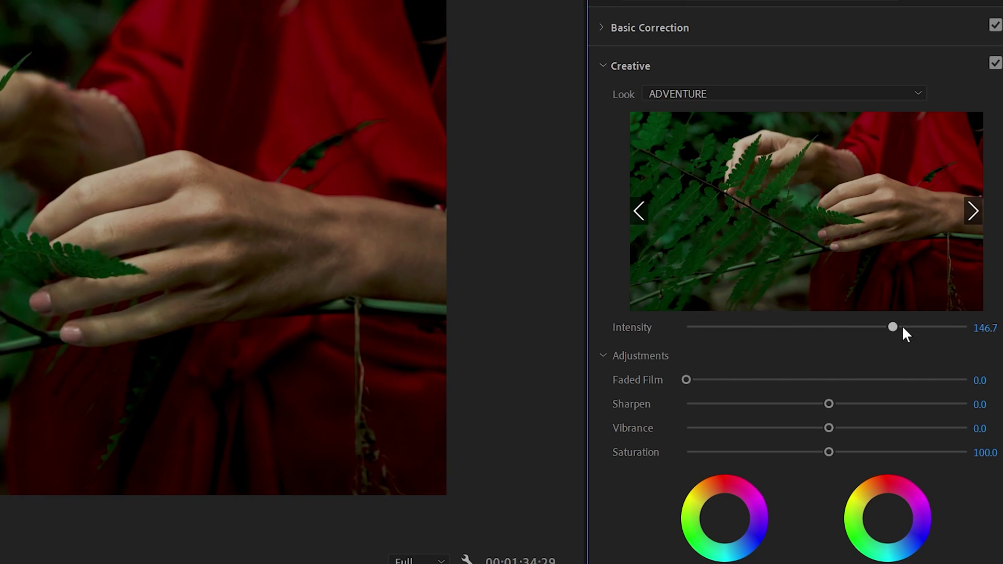
left_click_drag(979, 332, 944, 330)
left_click_drag(859, 329, 832, 337)
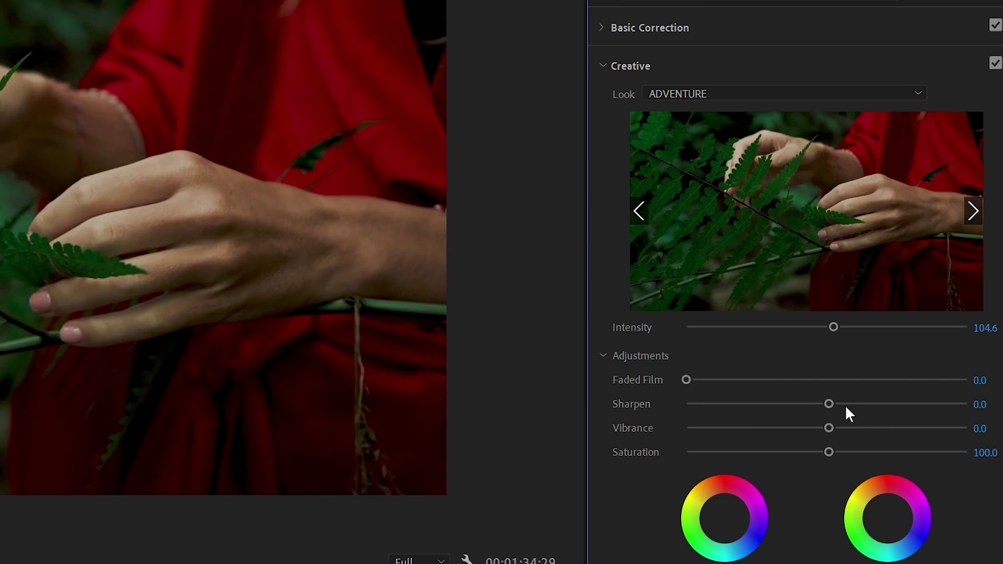
mouse_move(826, 444)
left_mouse_down()
mouse_move(909, 452)
mouse_move(815, 449)
mouse_move(828, 452)
left_mouse_up()
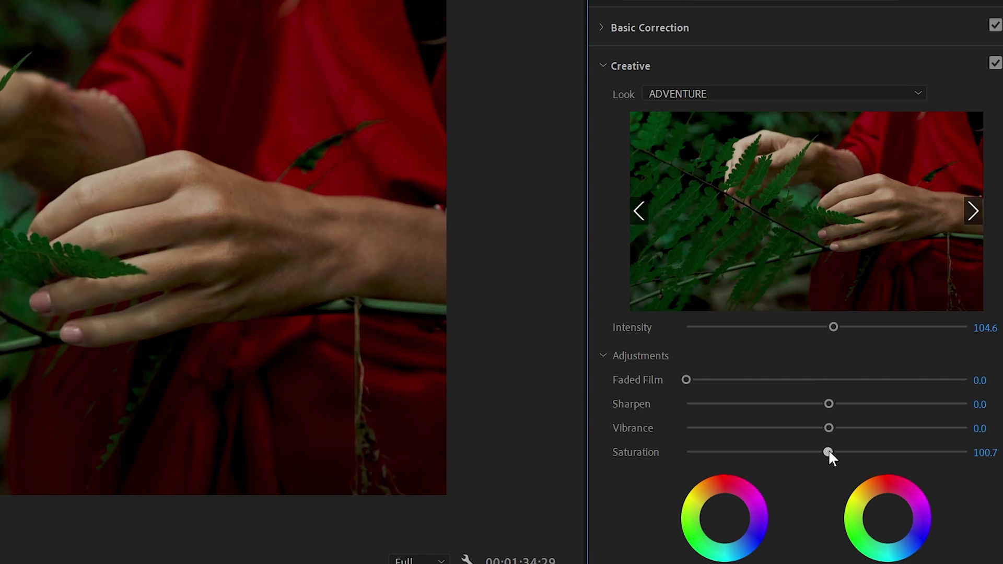